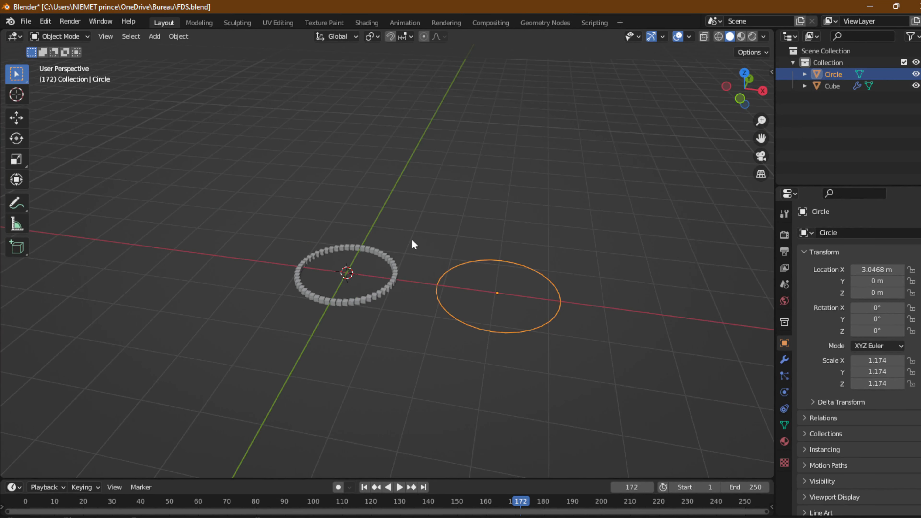
{"action": "middle_click_drag", "start_coordinate": [470, 325], "coordinate": [483, 331]}
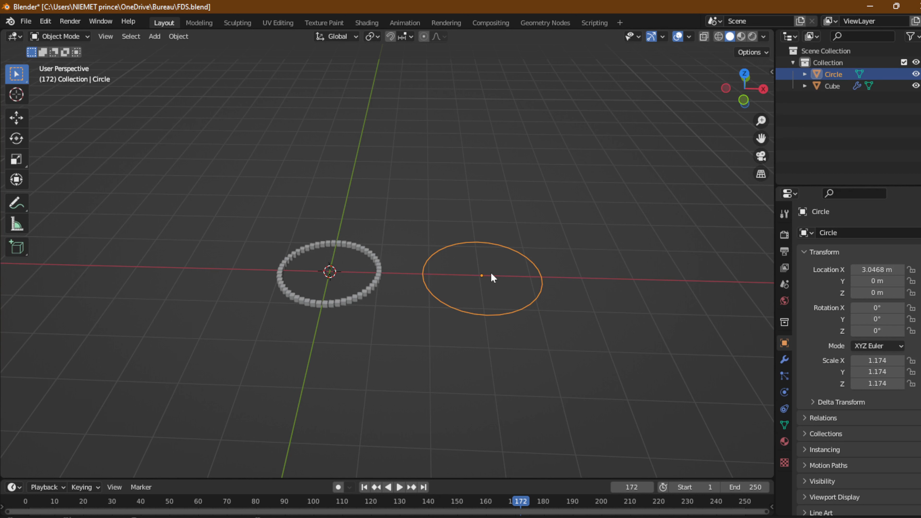
{"action": "left_click", "coordinate": [165, 37]}
{"action": "mouse_move", "coordinate": [232, 48]}
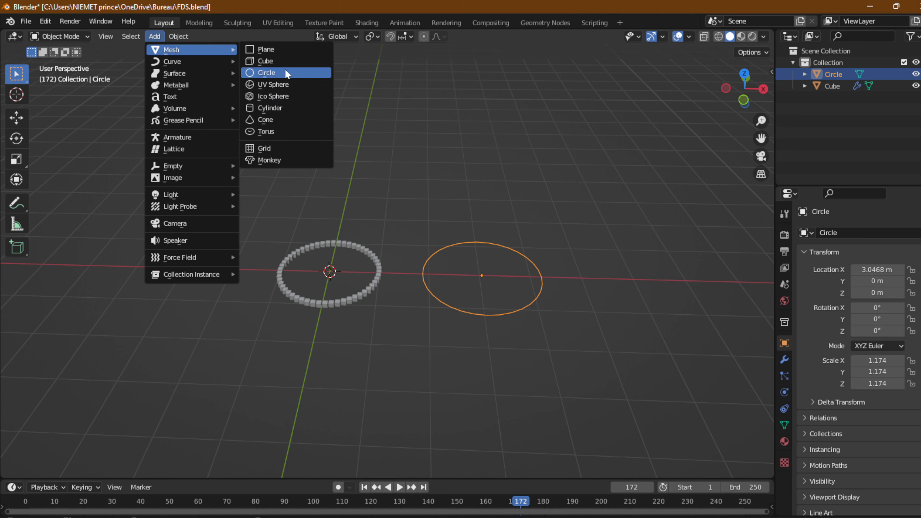
{"action": "mouse_move", "coordinate": [180, 66]}
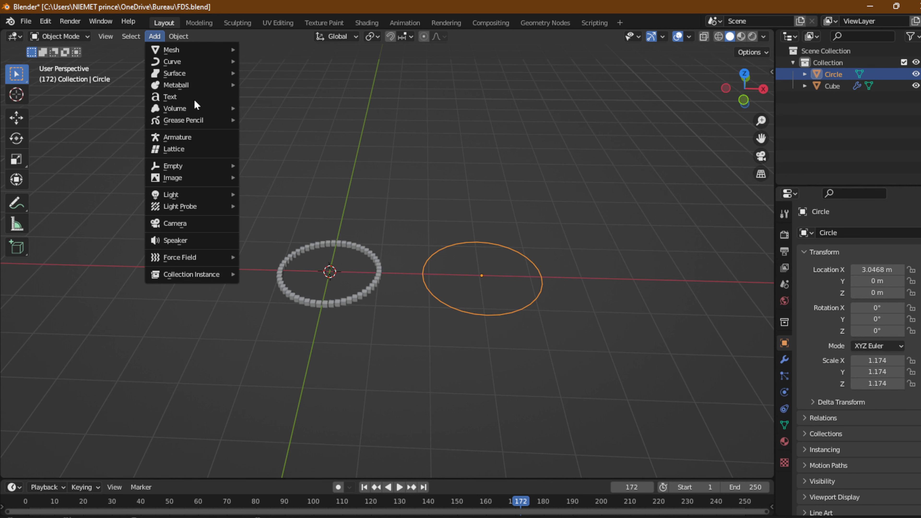
{"action": "left_click", "coordinate": [153, 37]}
{"action": "mouse_move", "coordinate": [171, 50]}
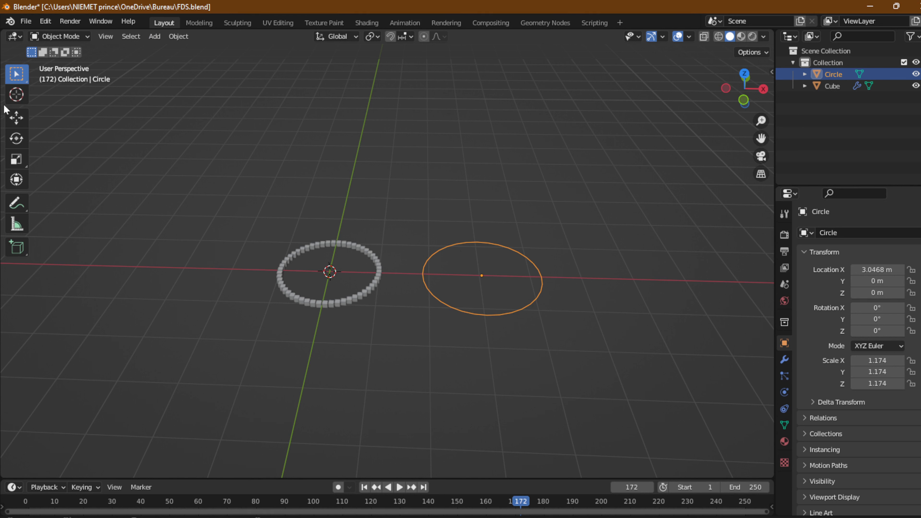
{"action": "left_click", "coordinate": [370, 126]}
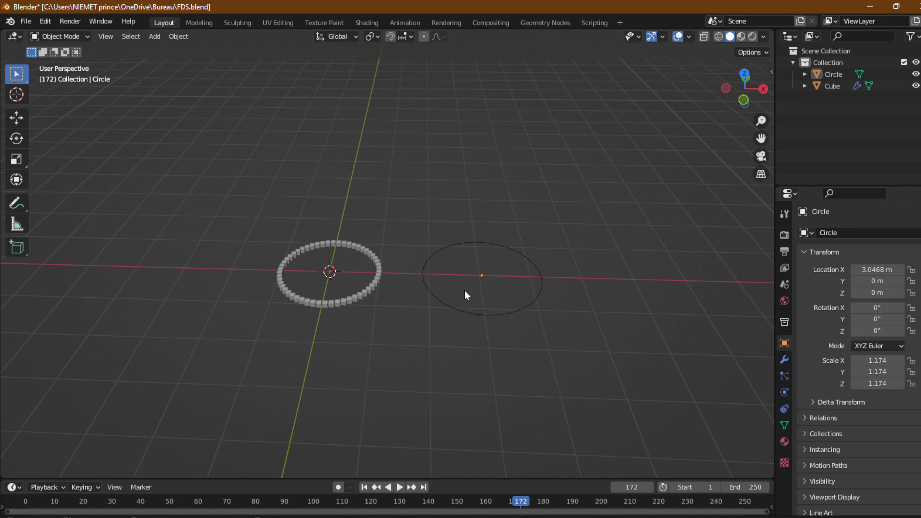
{"action": "left_click", "coordinate": [155, 36]}
{"action": "mouse_move", "coordinate": [160, 64]}
{"action": "left_click", "coordinate": [370, 280]}
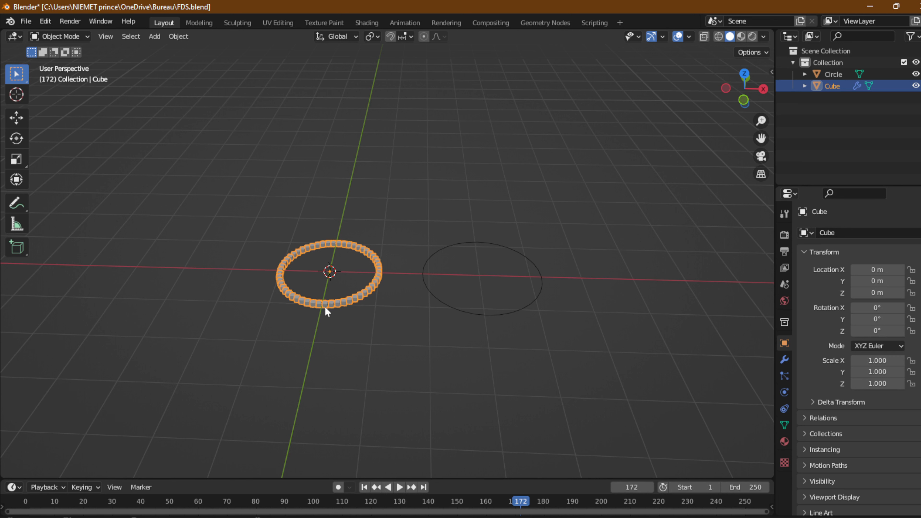
{"action": "left_click", "coordinate": [24, 22]}
{"action": "mouse_move", "coordinate": [113, 36]}
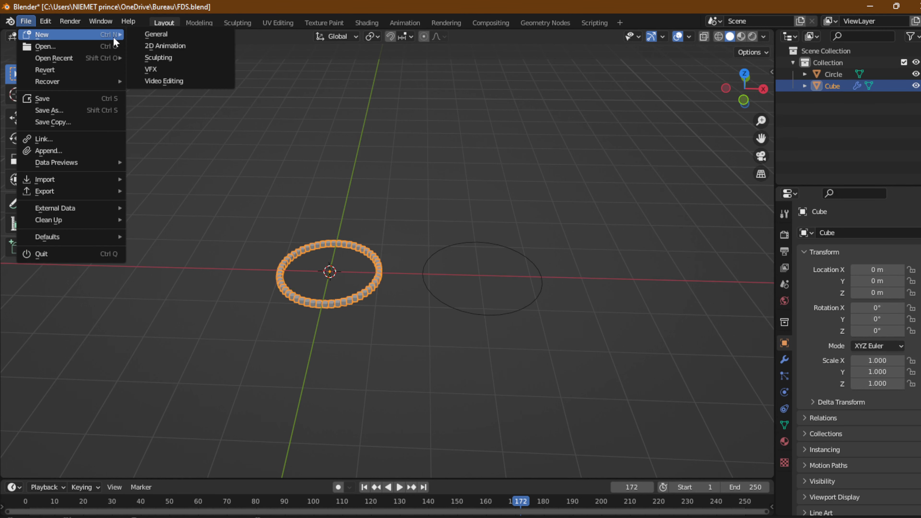
{"action": "left_click", "coordinate": [147, 36]}
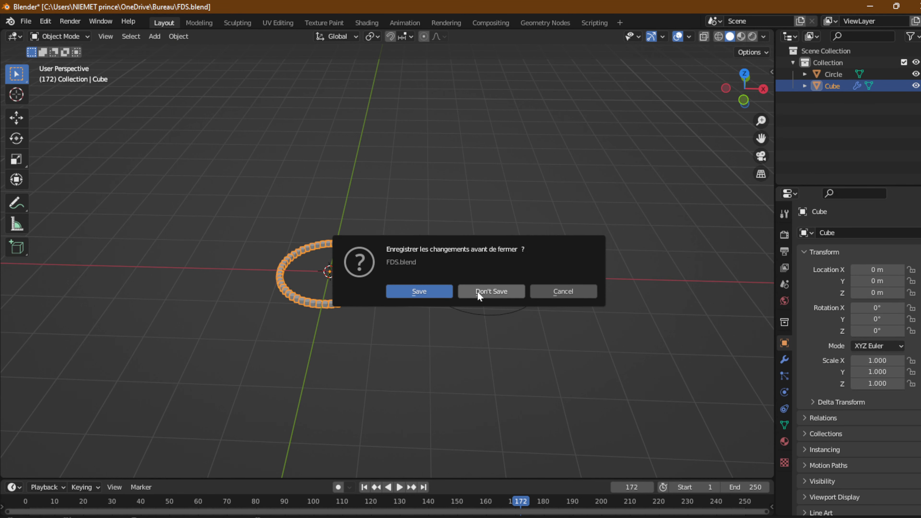
{"action": "left_click", "coordinate": [564, 295]}
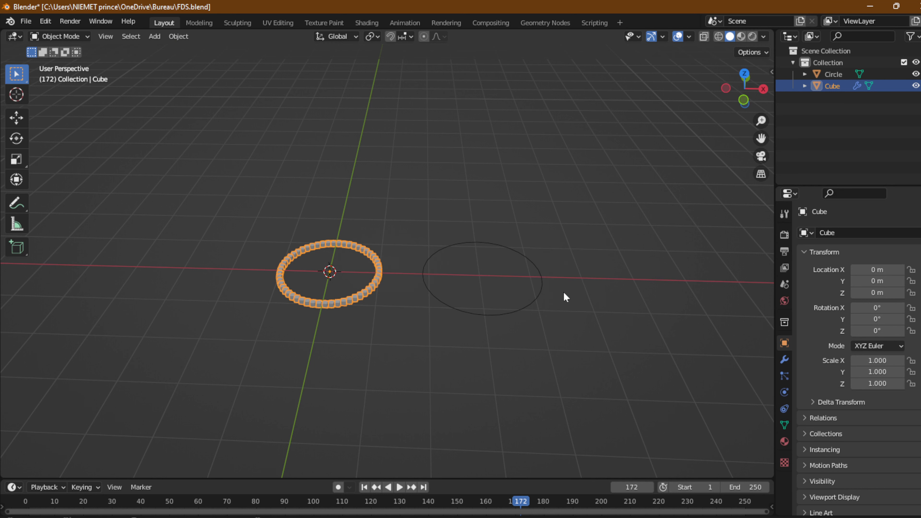
Step: Save FDS.blend and delete all the objects from the scene
{"action": "key", "text": "ctrl+s"}
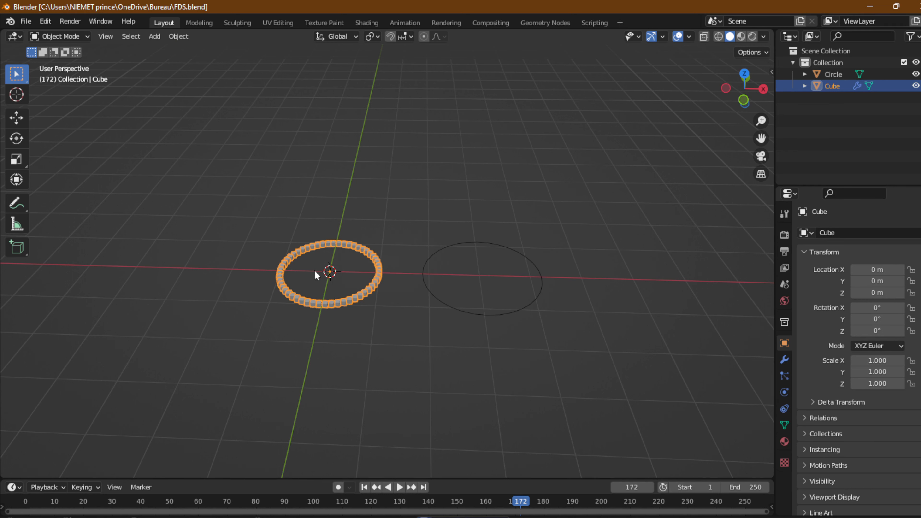
{"action": "key", "text": "a"}
{"action": "key", "text": "Delete"}
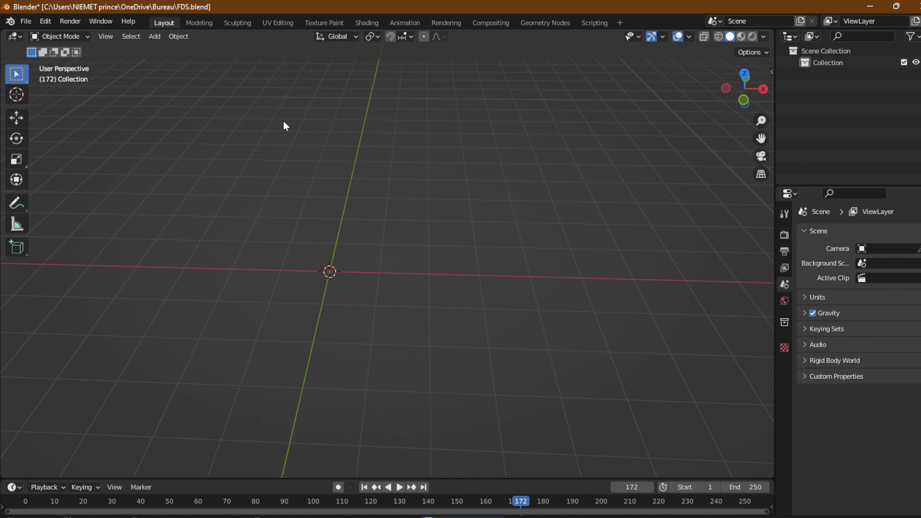
Step: Add a mesh cube at the world origin
{"action": "middle_click_drag", "start_coordinate": [285, 264], "coordinate": [356, 185]}
{"action": "left_click", "coordinate": [155, 36]}
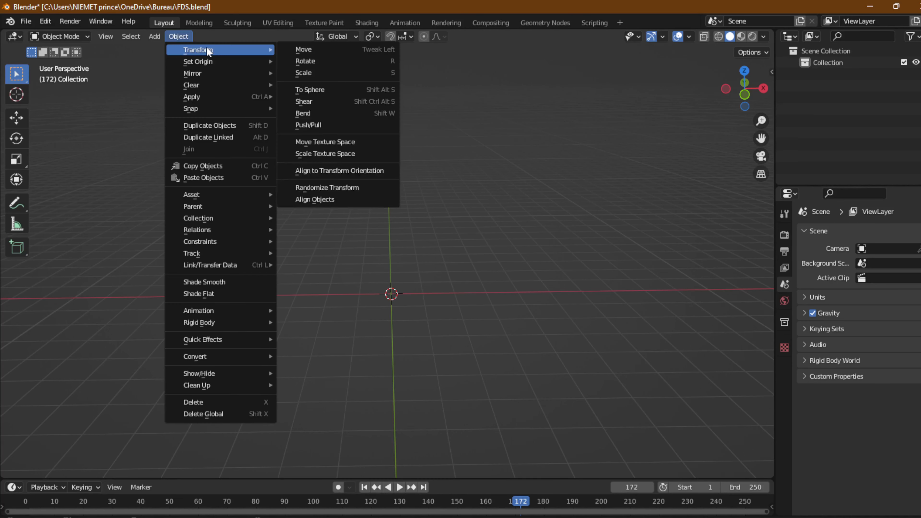
{"action": "left_click", "coordinate": [154, 36]}
{"action": "left_click", "coordinate": [154, 36]}
{"action": "left_click", "coordinate": [295, 61]}
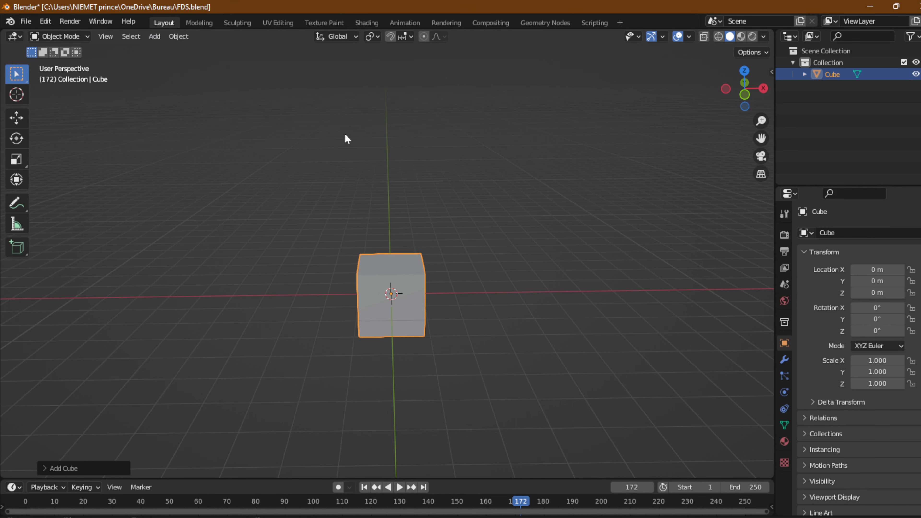
Step: Add a mesh circle at the world origin
{"action": "left_click", "coordinate": [154, 36]}
{"action": "mouse_move", "coordinate": [198, 49]}
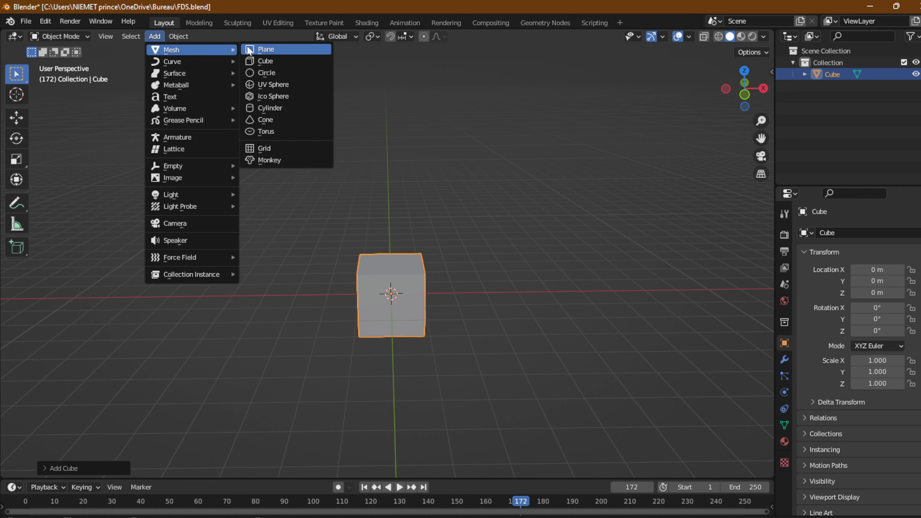
{"action": "left_click", "coordinate": [263, 72]}
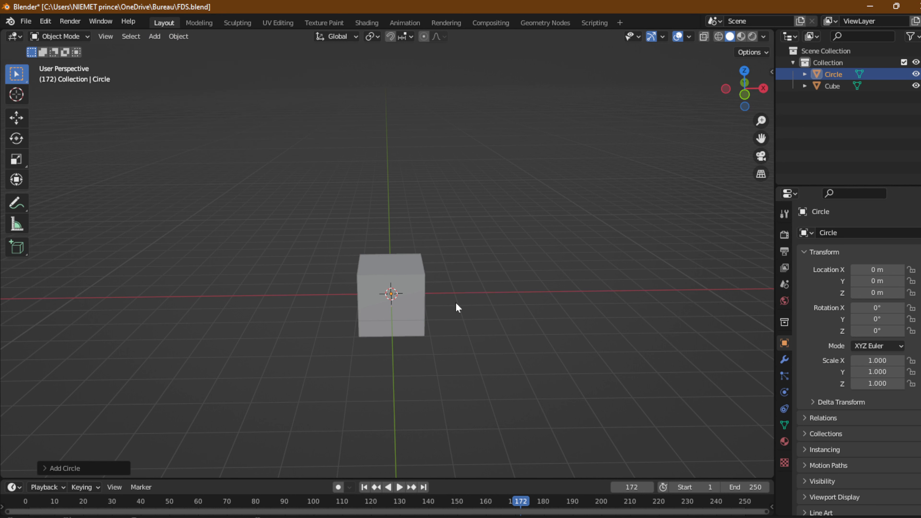
Step: Move the circle along the X axis to about -3.72 m and scale it uniformly to about 1.7
{"action": "key", "text": "g"}
{"action": "key", "text": "y"}
{"action": "key", "text": "x"}
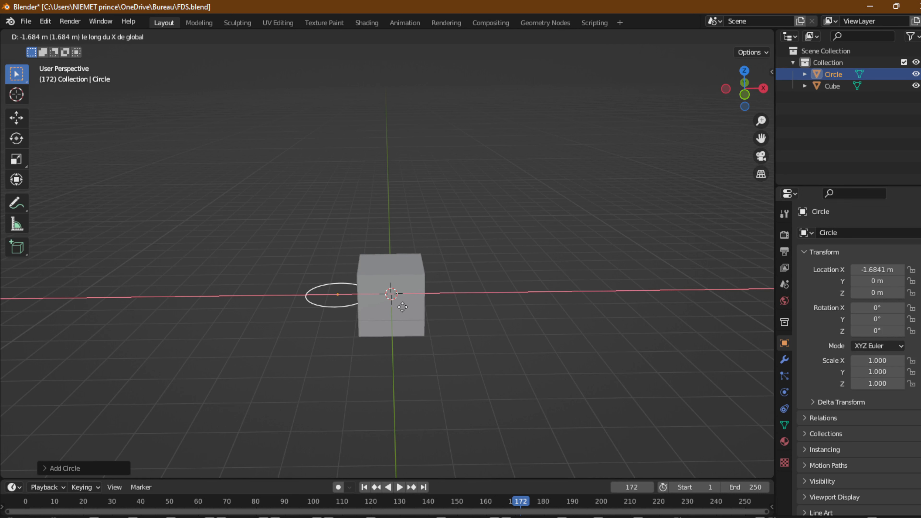
{"action": "left_click", "coordinate": [337, 314]}
{"action": "key", "text": "s"}
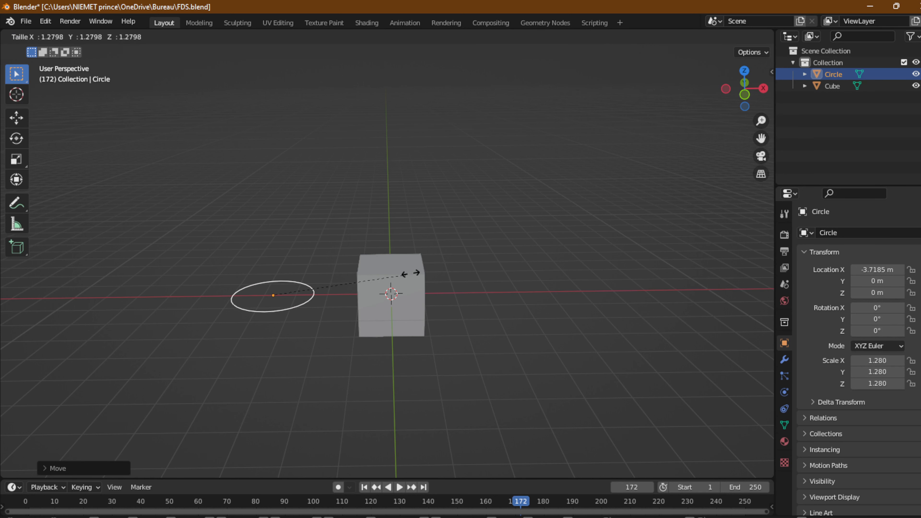
{"action": "left_click", "coordinate": [450, 262]}
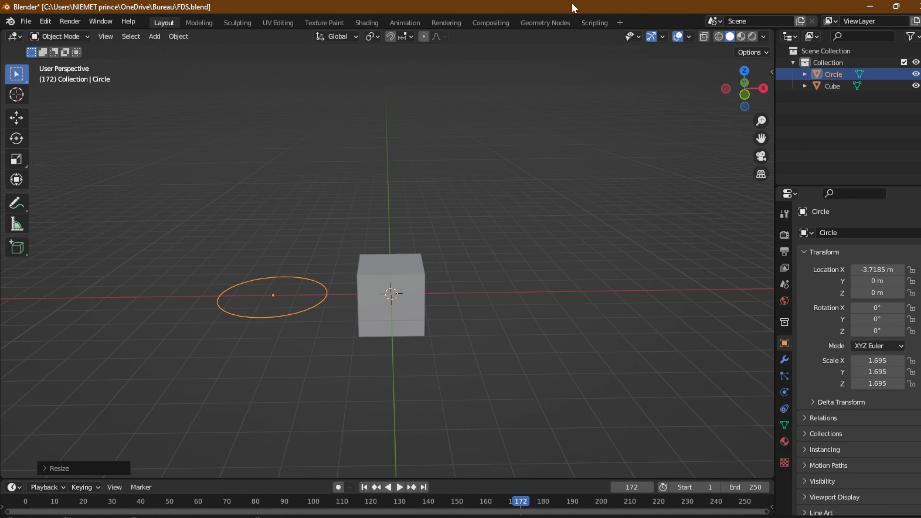
Step: Create a new geometry node tree for the cube in the Geometry Nodes workspace
{"action": "left_click", "coordinate": [419, 272]}
{"action": "left_click", "coordinate": [545, 22]}
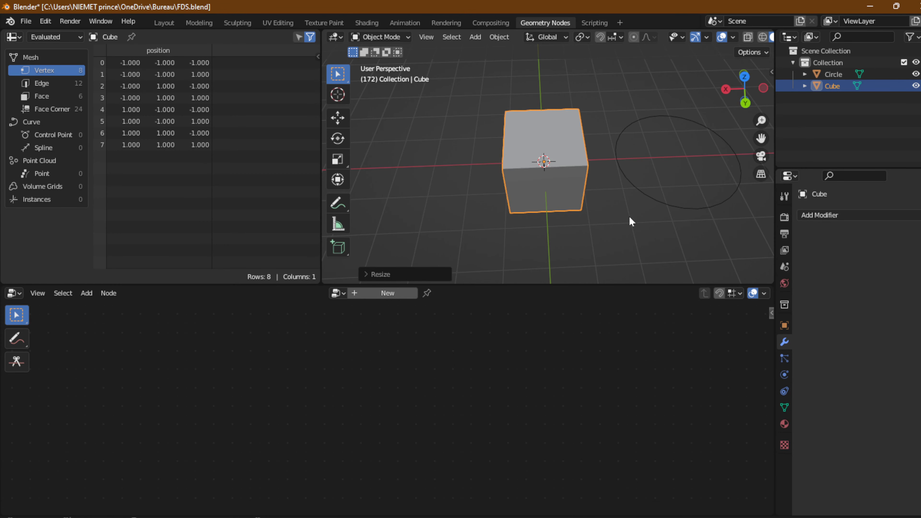
{"action": "scroll", "coordinate": [650, 222], "scroll_direction": "down", "scroll_amount": 5}
{"action": "middle_click_drag", "start_coordinate": [669, 216], "coordinate": [546, 195]}
{"action": "scroll", "coordinate": [491, 191], "scroll_direction": "up", "scroll_amount": 3}
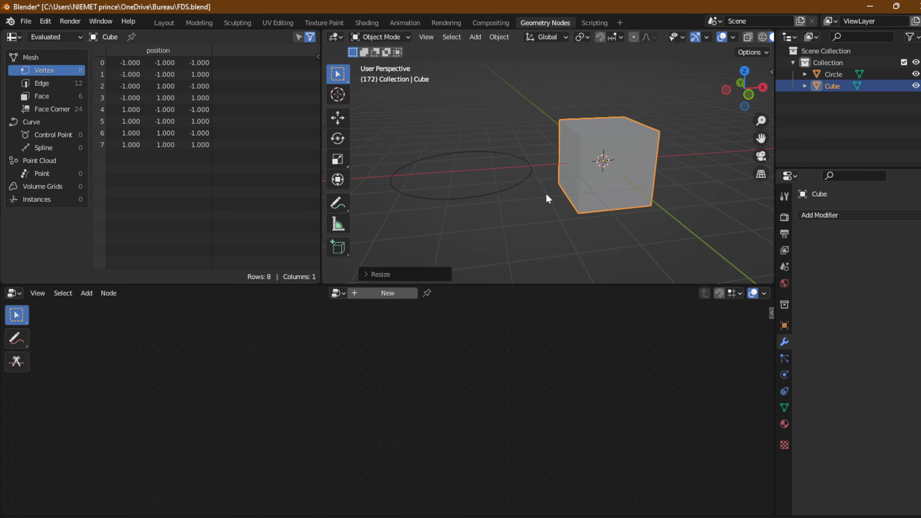
{"action": "left_click", "coordinate": [391, 293]}
{"action": "scroll", "coordinate": [378, 407], "scroll_direction": "up", "scroll_amount": 8}
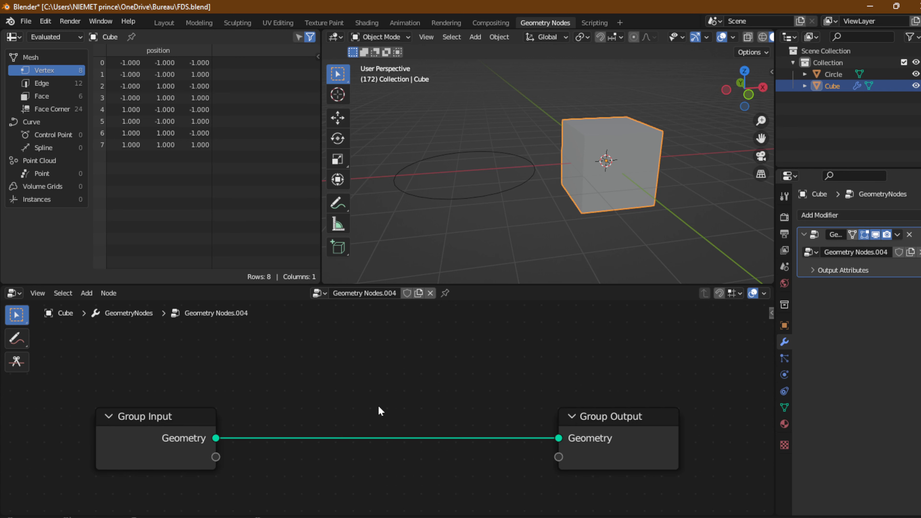
{"action": "middle_click_drag", "start_coordinate": [378, 407], "coordinate": [382, 372]}
{"action": "left_click", "coordinate": [205, 412]}
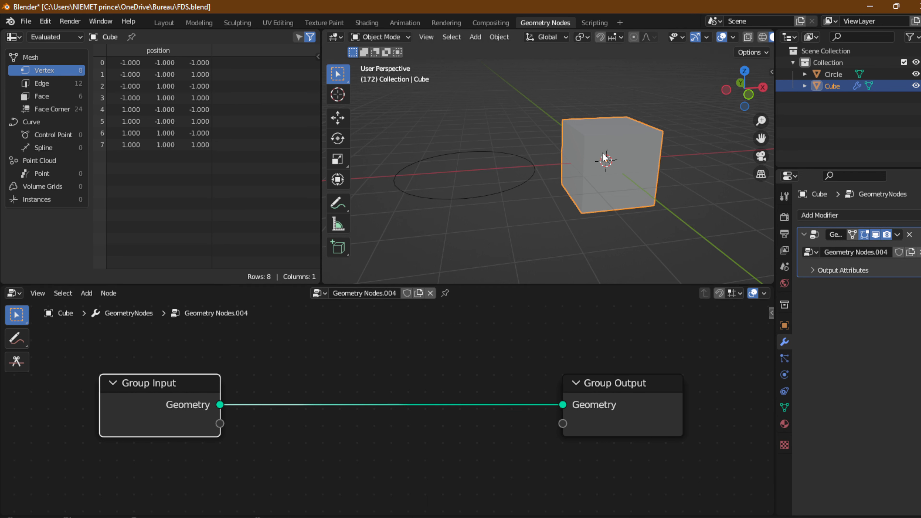
{"action": "left_click", "coordinate": [625, 379]}
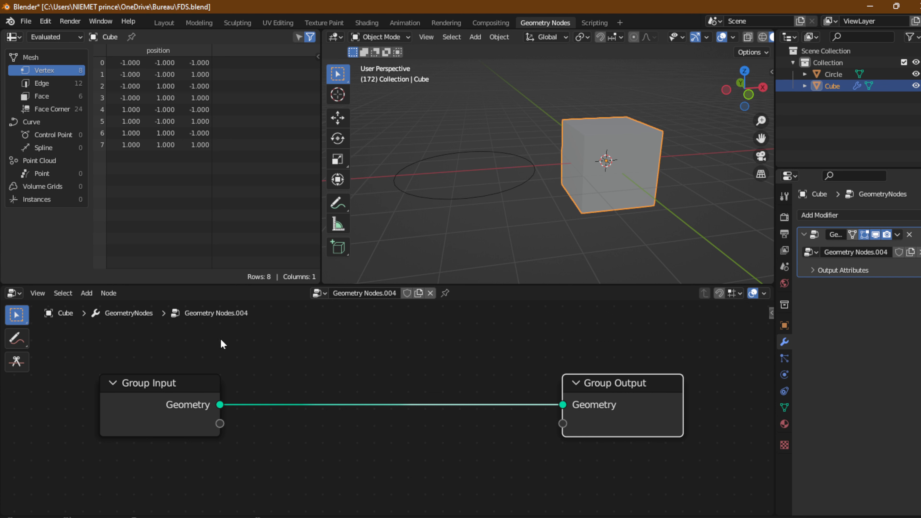
{"action": "left_click", "coordinate": [126, 411]}
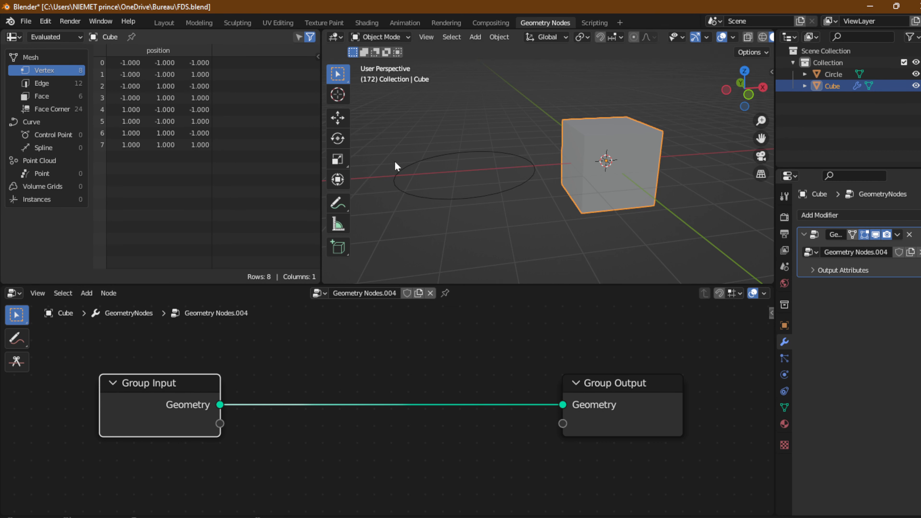
{"action": "left_click", "coordinate": [610, 403]}
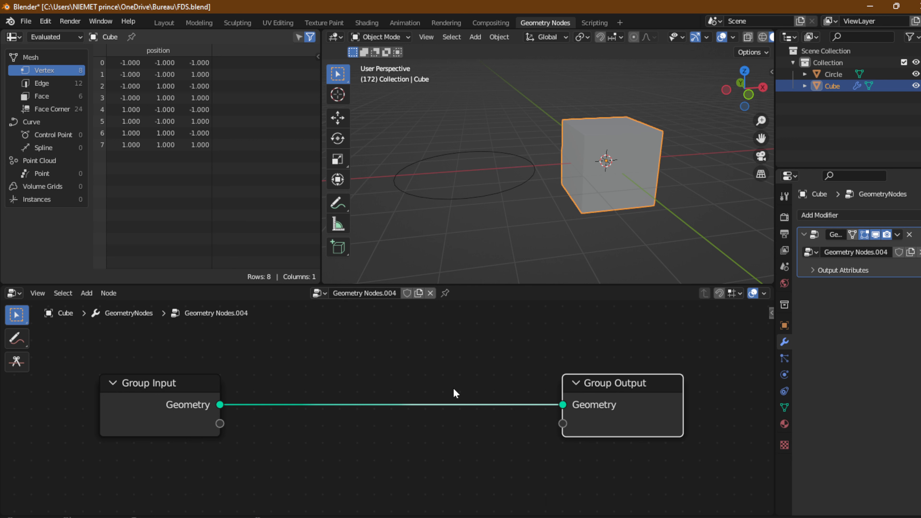
Step: Add a Mesh Circle primitive node and place it below the Group Input node
{"action": "scroll", "coordinate": [454, 390], "scroll_direction": "down", "scroll_amount": 2}
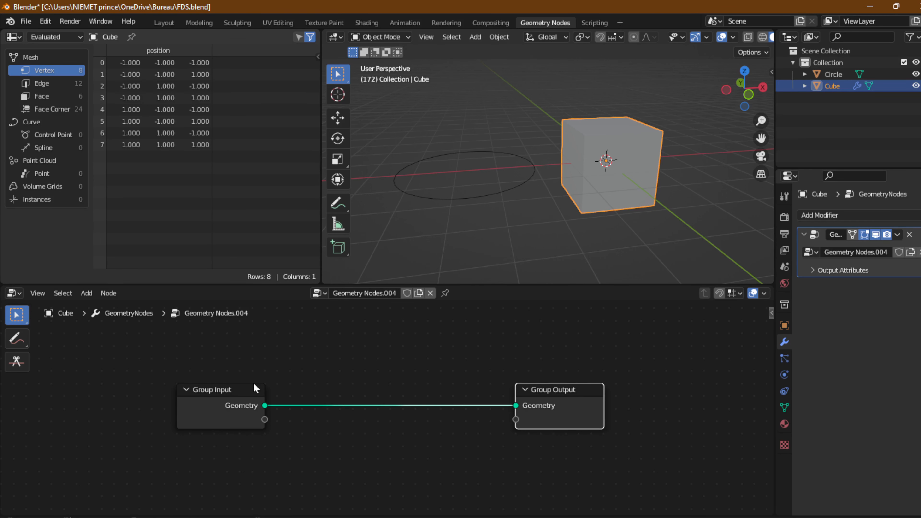
{"action": "left_click", "coordinate": [85, 295]}
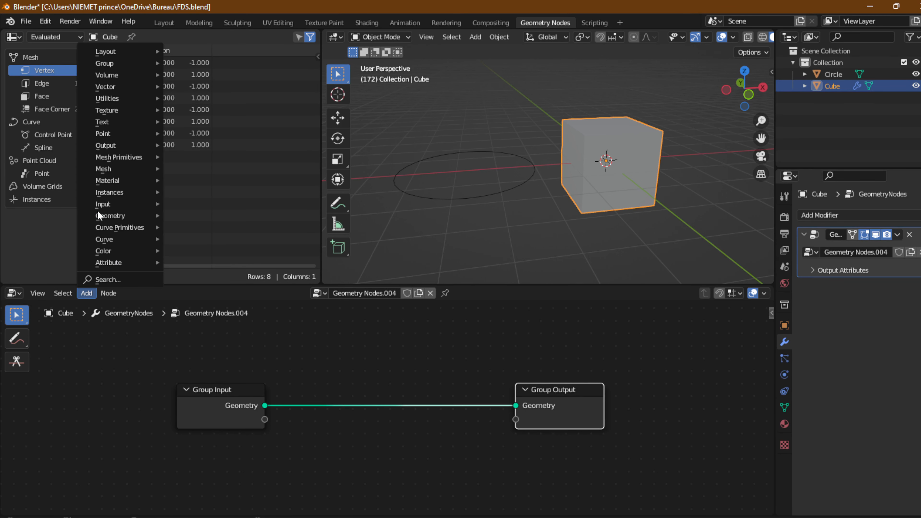
{"action": "mouse_move", "coordinate": [98, 157]}
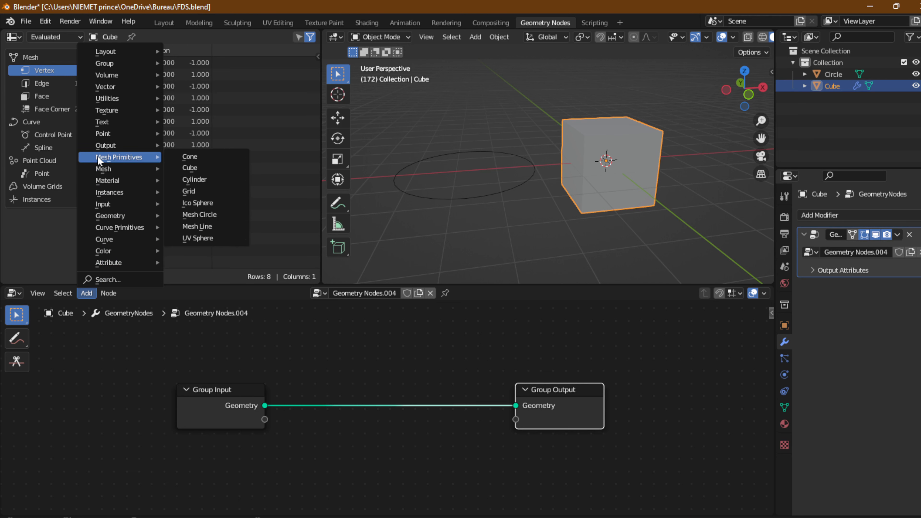
{"action": "left_click", "coordinate": [207, 220]}
{"action": "left_click", "coordinate": [178, 444]}
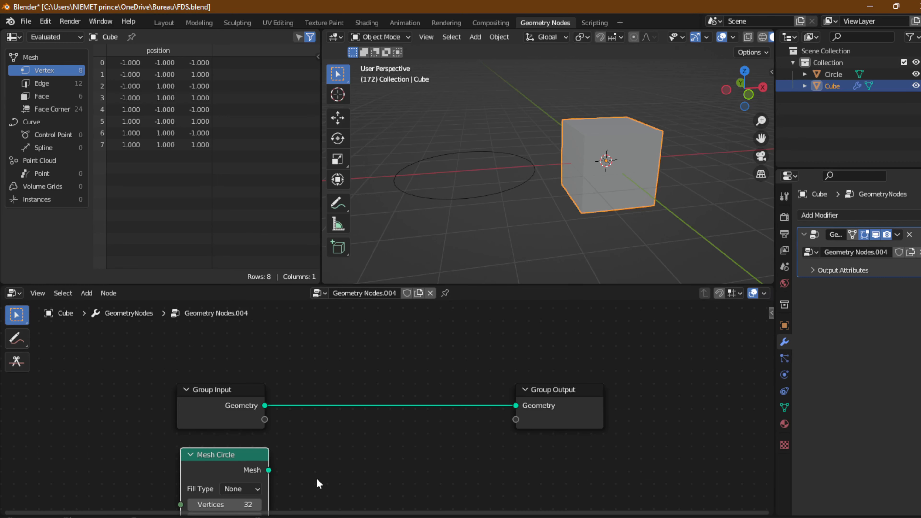
{"action": "middle_click_drag", "start_coordinate": [318, 484], "coordinate": [335, 405]}
Step: Set the Mesh Circle node's vertices to 20 and its radius to 0 m, with fill type None
{"action": "left_click", "coordinate": [257, 419]}
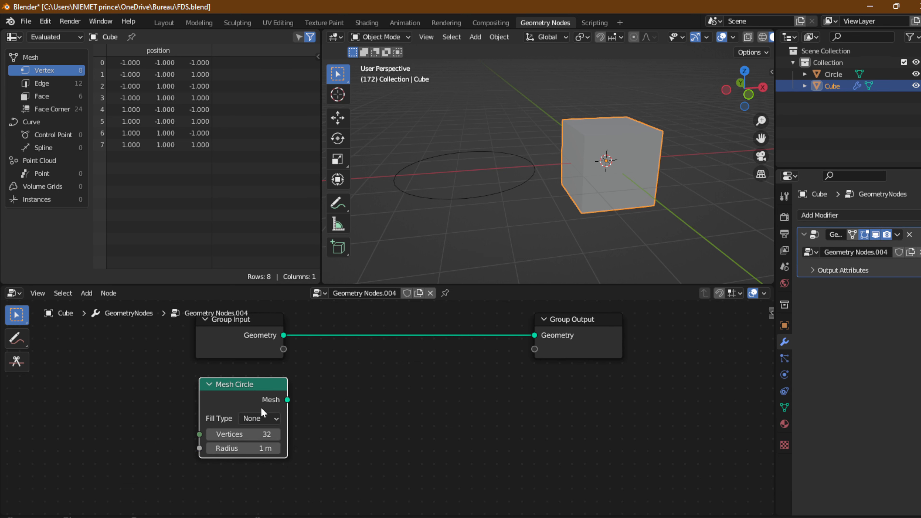
{"action": "left_click", "coordinate": [253, 418]}
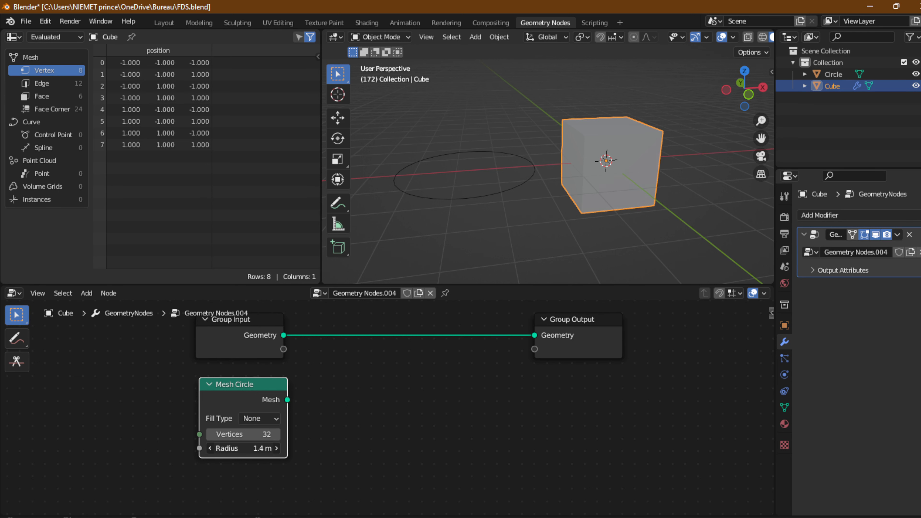
{"action": "left_click_drag", "start_coordinate": [243, 448], "coordinate": [257, 434]}
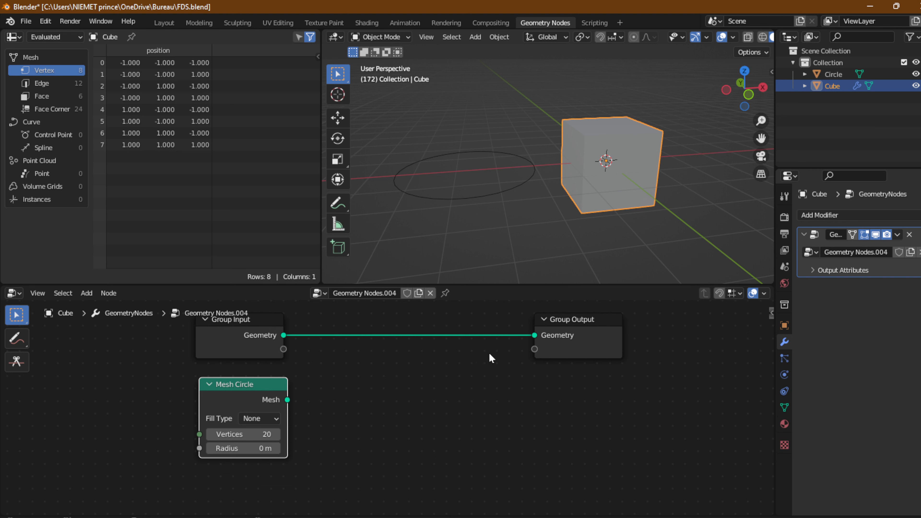
Step: Connect the Mesh Circle's Mesh output to the Group Output's Geometry input and set the circle's radius to 1.6 m
{"action": "left_click_drag", "start_coordinate": [288, 400], "coordinate": [533, 337]}
{"action": "left_click_drag", "start_coordinate": [256, 434], "coordinate": [293, 449]}
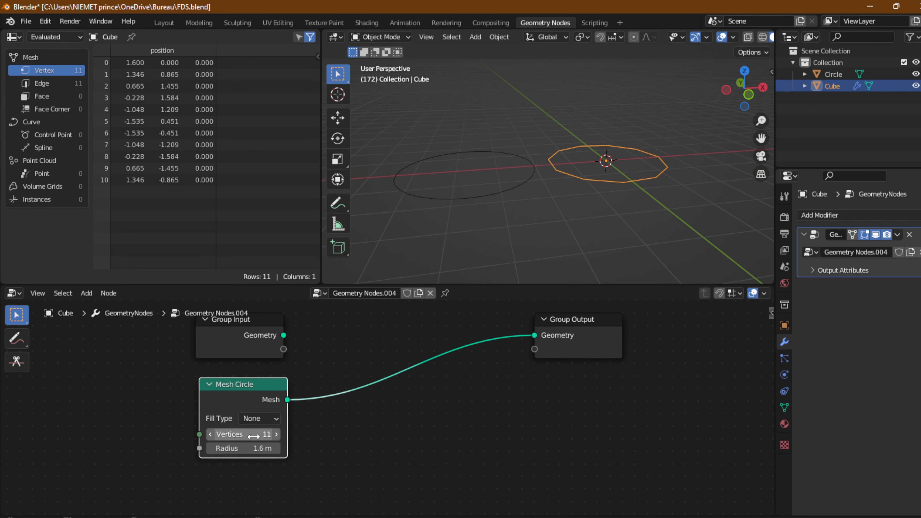
Step: Reduce the Mesh Circle node's vertices to 3 and raise them one by one to 9
{"action": "left_click_drag", "start_coordinate": [243, 434], "coordinate": [264, 436]}
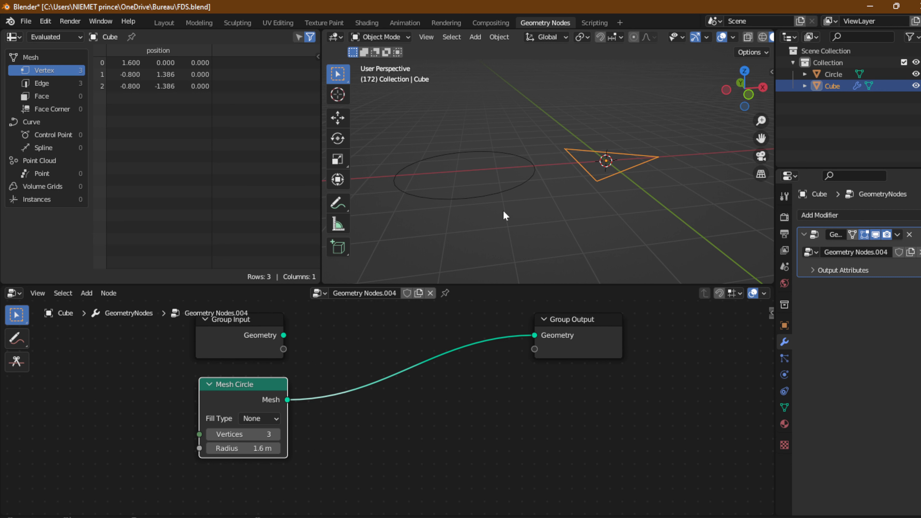
{"action": "left_click", "coordinate": [278, 435]}
{"action": "left_click", "coordinate": [278, 435]}
{"action": "left_click", "coordinate": [277, 434]}
{"action": "left_click", "coordinate": [278, 434]}
{"action": "left_click", "coordinate": [278, 434]}
{"action": "left_click", "coordinate": [278, 434]}
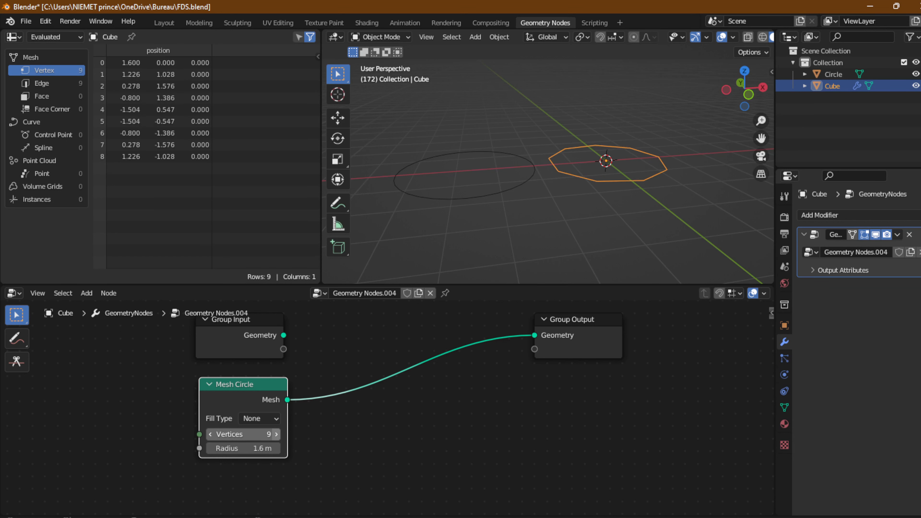
Step: Raise the Mesh Circle node's vertices one by one to 15
{"action": "left_click", "coordinate": [277, 435]}
{"action": "left_click", "coordinate": [278, 434]}
{"action": "left_click", "coordinate": [277, 434]}
{"action": "left_click", "coordinate": [278, 435]}
{"action": "left_click", "coordinate": [278, 435]}
{"action": "left_click", "coordinate": [278, 435]}
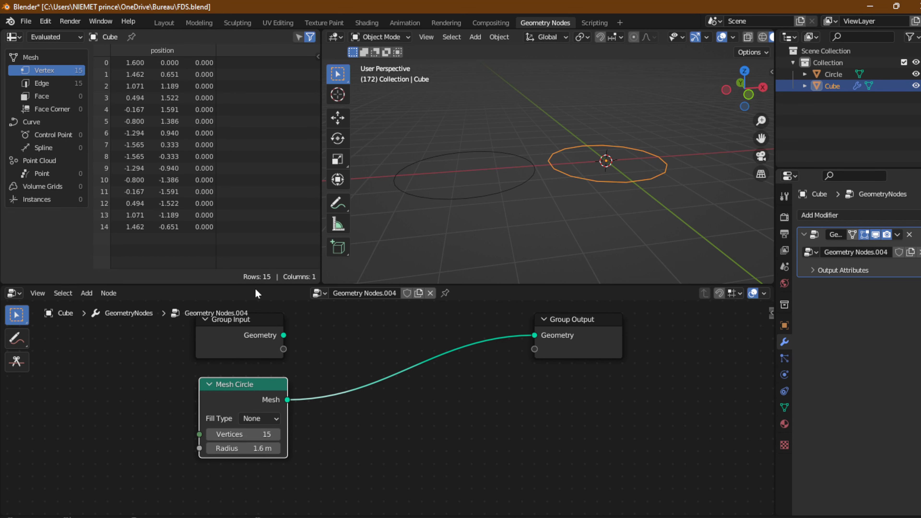
Step: Maximize the node editor and move the Group Input and Mesh Circle nodes farther away from the Group Output node
{"action": "key", "text": "ctrl+space"}
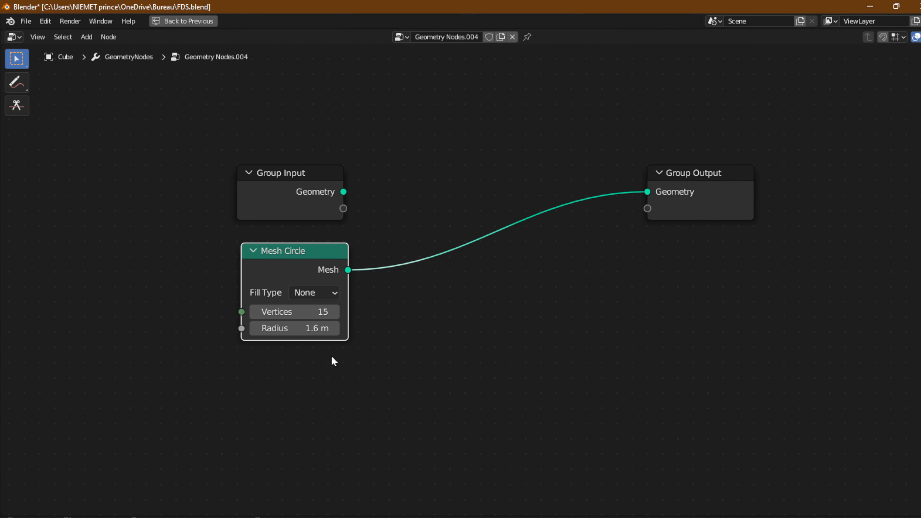
{"action": "left_click_drag", "start_coordinate": [312, 200], "coordinate": [234, 200]}
{"action": "mouse_move", "coordinate": [274, 250]}
{"action": "left_mouse_down"}
{"action": "mouse_move", "coordinate": [220, 268]}
{"action": "mouse_move", "coordinate": [205, 258]}
{"action": "left_mouse_up"}
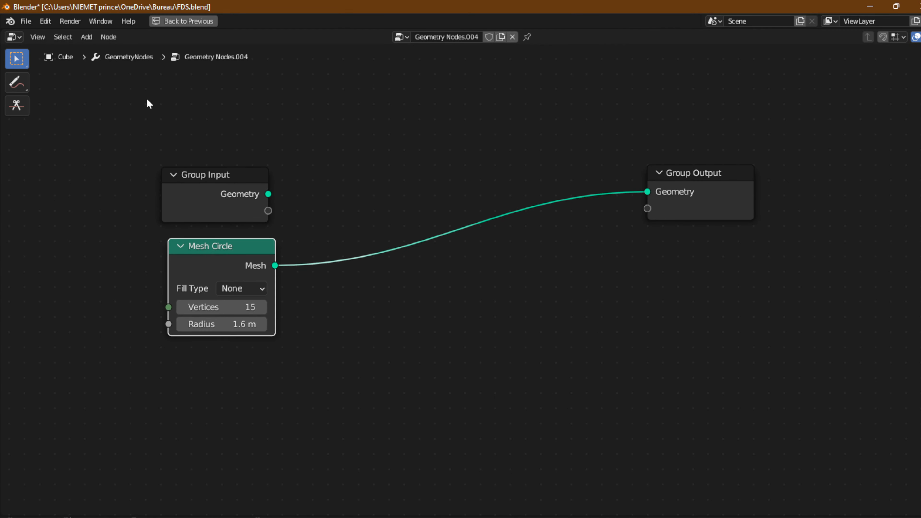
Step: Draw a freehand circle with the Annotate tool between the Mesh Circle and Group Output nodes, undoing the larger first attempt
{"action": "left_click_drag", "start_coordinate": [17, 84], "coordinate": [42, 92]}
{"action": "left_click", "coordinate": [42, 91]}
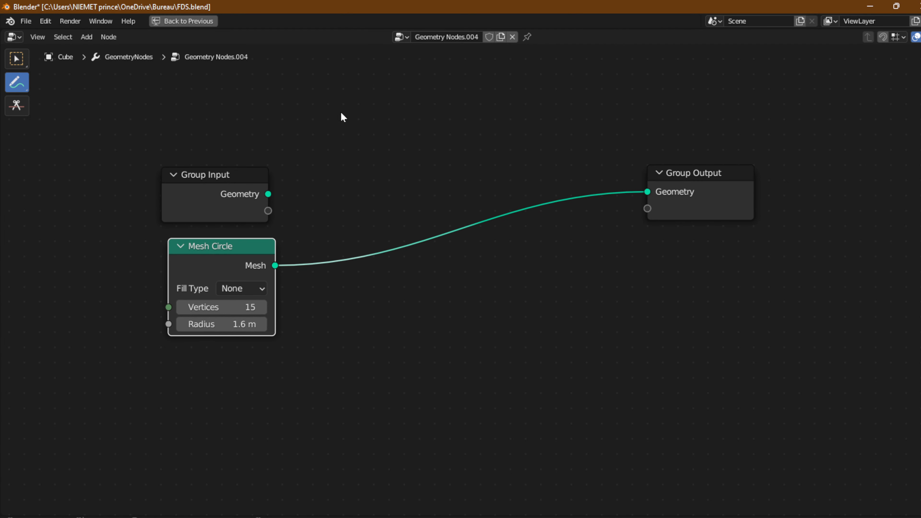
{"action": "mouse_move", "coordinate": [448, 118]}
{"action": "left_mouse_down"}
{"action": "mouse_move", "coordinate": [353, 179]}
{"action": "mouse_move", "coordinate": [547, 134]}
{"action": "left_mouse_up"}
{"action": "mouse_move", "coordinate": [507, 104]}
{"action": "left_mouse_down"}
{"action": "mouse_move", "coordinate": [347, 163]}
{"action": "mouse_move", "coordinate": [359, 214]}
{"action": "left_mouse_up"}
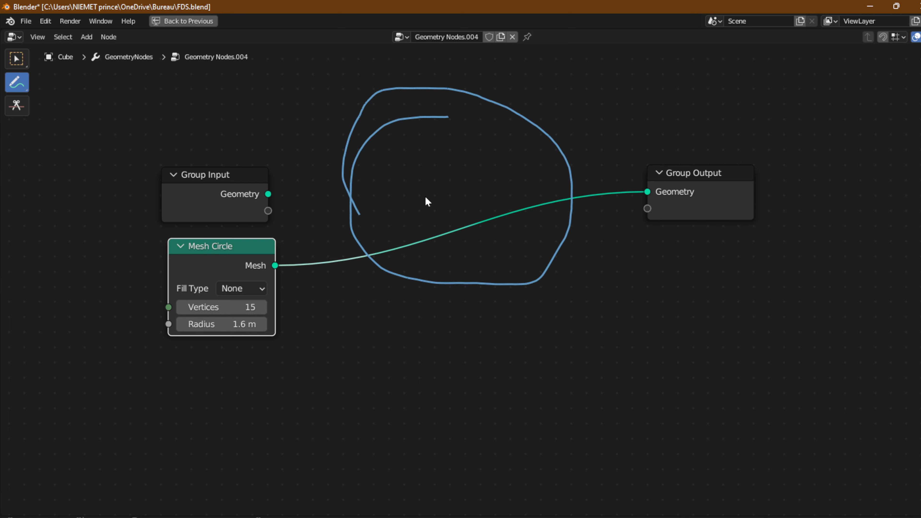
{"action": "key", "text": "ctrl+z"}
{"action": "mouse_move", "coordinate": [429, 110]}
{"action": "left_mouse_down"}
{"action": "mouse_move", "coordinate": [375, 140]}
{"action": "mouse_move", "coordinate": [427, 233]}
{"action": "mouse_move", "coordinate": [506, 133]}
{"action": "mouse_move", "coordinate": [426, 106]}
{"action": "left_mouse_up"}
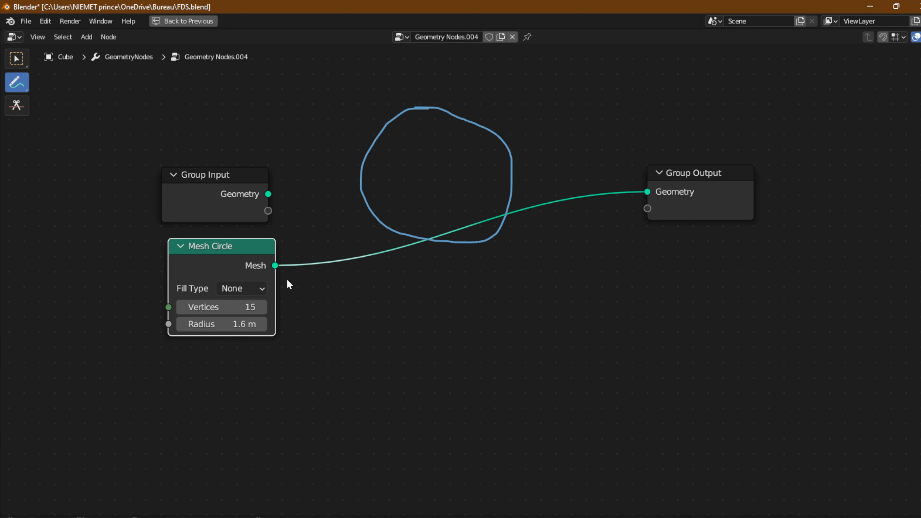
Step: Set the Mesh Circle node's vertices to 3
{"action": "left_click", "coordinate": [247, 308]}
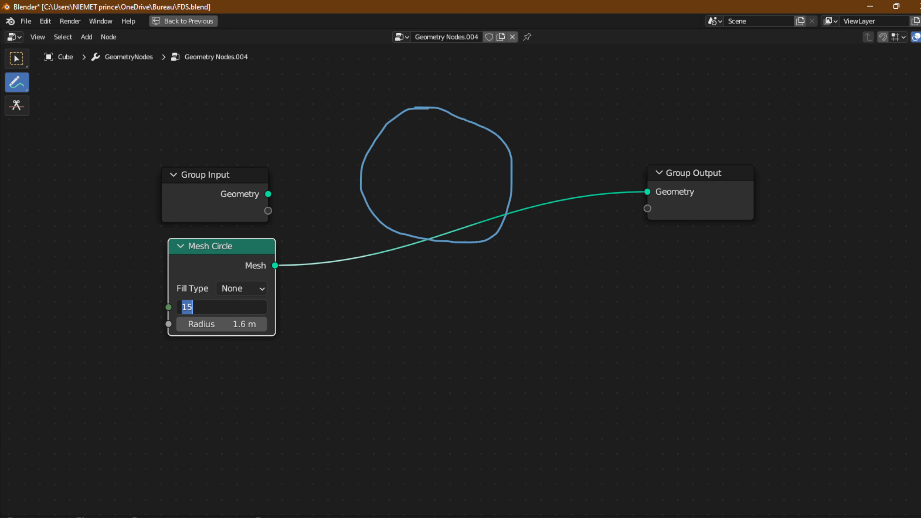
{"action": "type", "text": "3"}
{"action": "key", "text": "Return"}
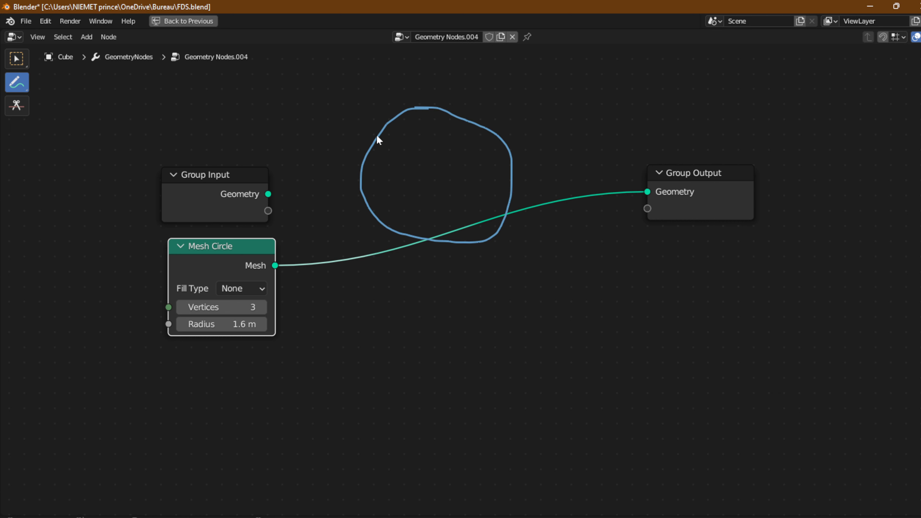
Step: Mark three points on the annotated circle and join them into a triangle, and undo the triangle and the lowest mark
{"action": "left_click_drag", "start_coordinate": [379, 123], "coordinate": [390, 136]}
{"action": "left_click_drag", "start_coordinate": [503, 133], "coordinate": [487, 150]}
{"action": "left_click_drag", "start_coordinate": [439, 239], "coordinate": [440, 244]}
{"action": "mouse_move", "coordinate": [381, 128]}
{"action": "left_mouse_down"}
{"action": "mouse_move", "coordinate": [505, 137]}
{"action": "mouse_move", "coordinate": [441, 245]}
{"action": "mouse_move", "coordinate": [392, 128]}
{"action": "left_mouse_up"}
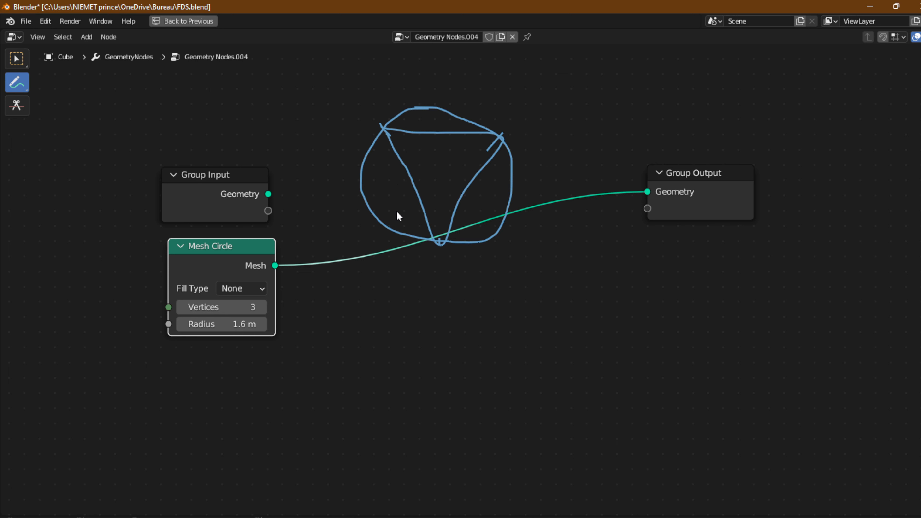
{"action": "key", "text": "ctrl+z"}
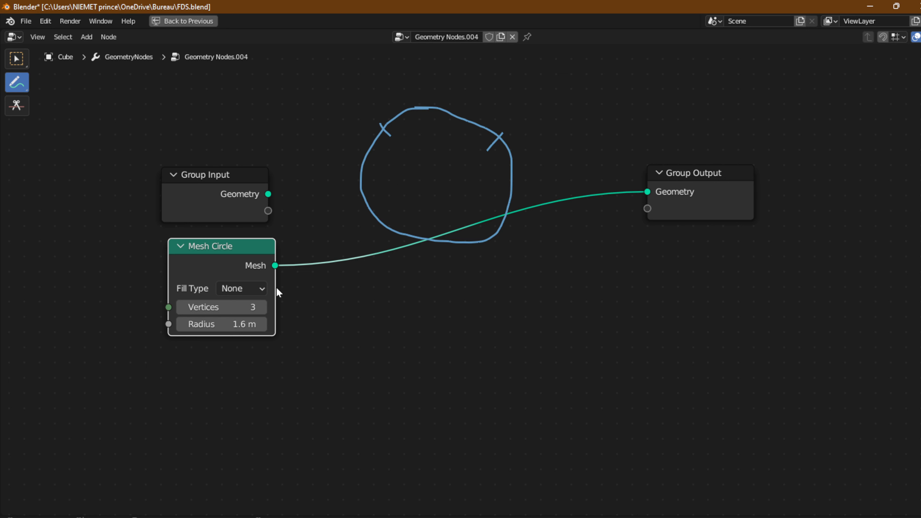
Step: Set the Mesh Circle node's vertices to 5
{"action": "double_click", "coordinate": [221, 307]}
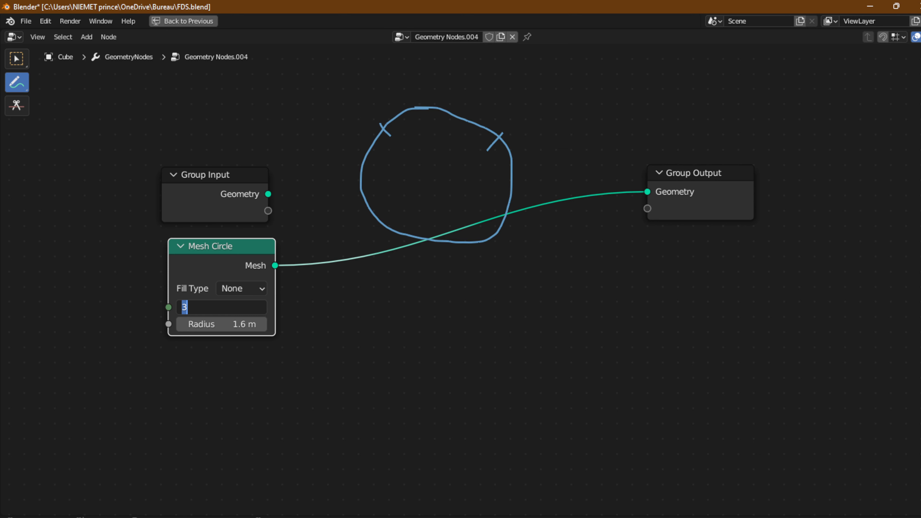
{"action": "type", "text": "5"}
{"action": "key", "text": "Return"}
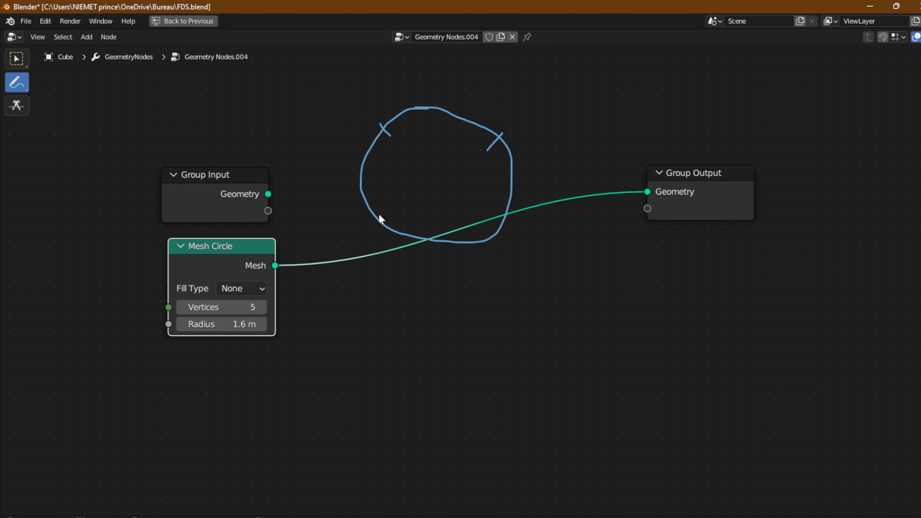